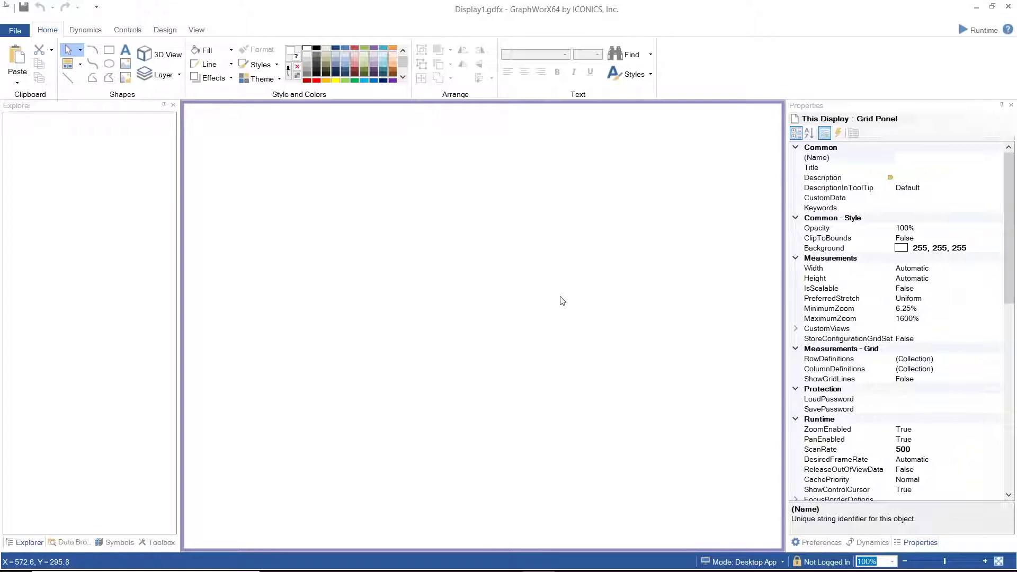
Step: Review the first row's heights and Star unit type in the RowDefinitions editor, then cancel
left_click(965, 360)
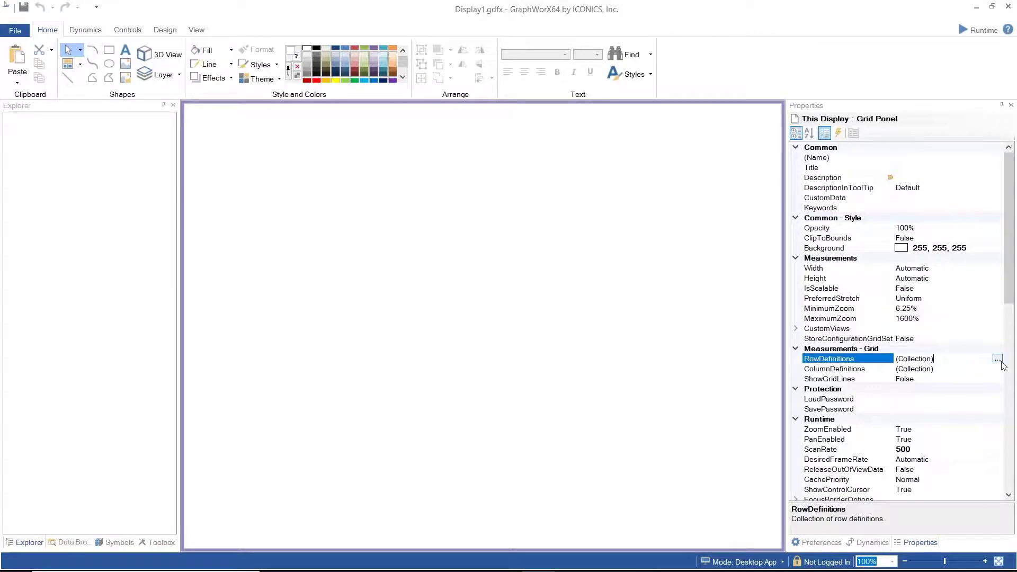
left_click(997, 359)
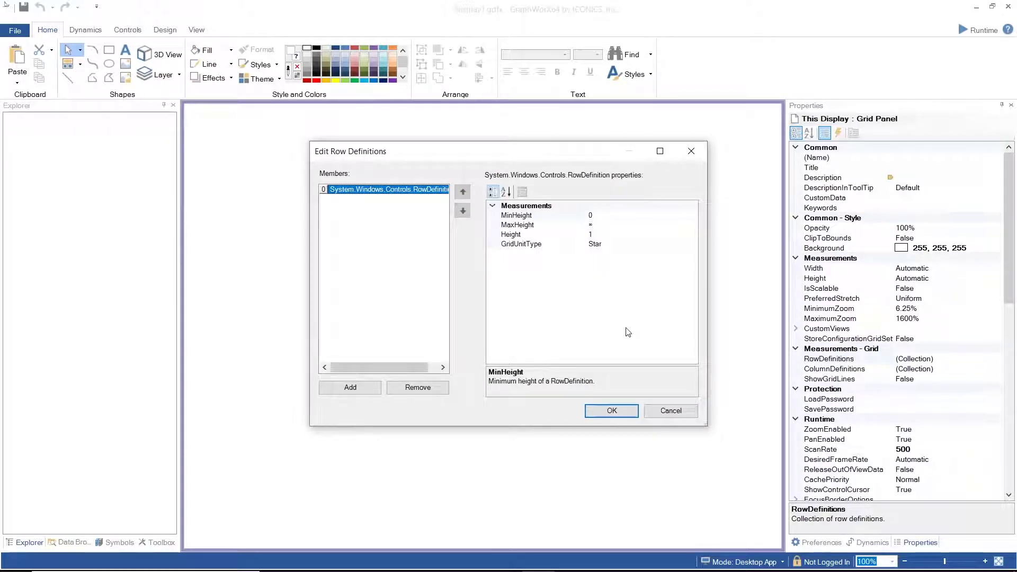
left_click(624, 215)
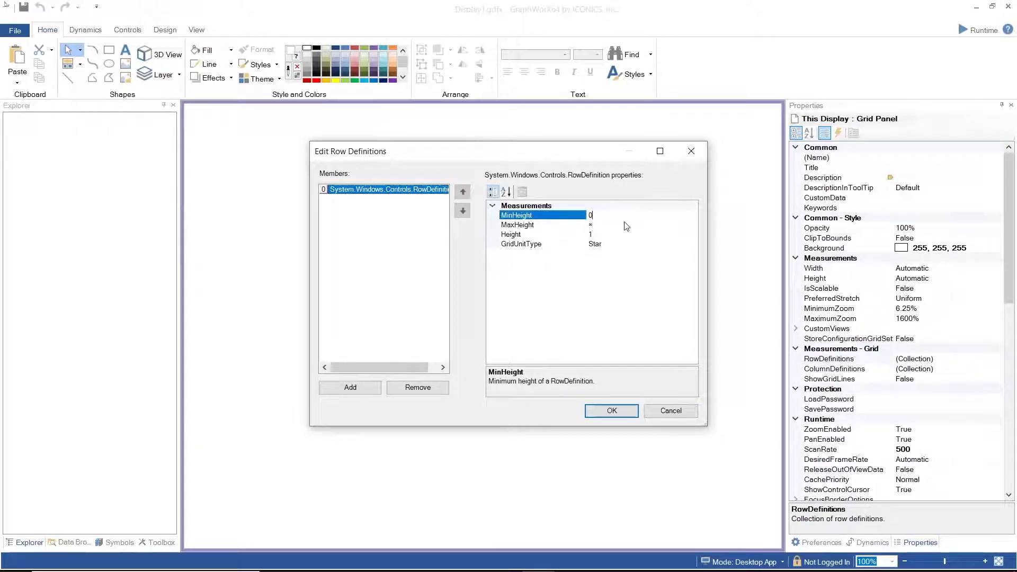
left_click(625, 227)
left_click(629, 234)
left_click(633, 243)
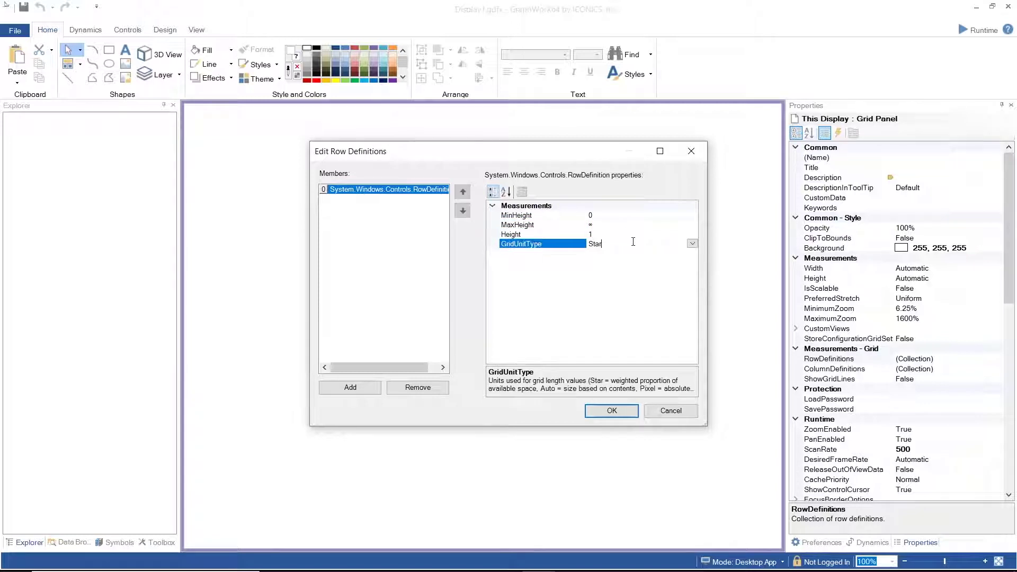
left_click(692, 243)
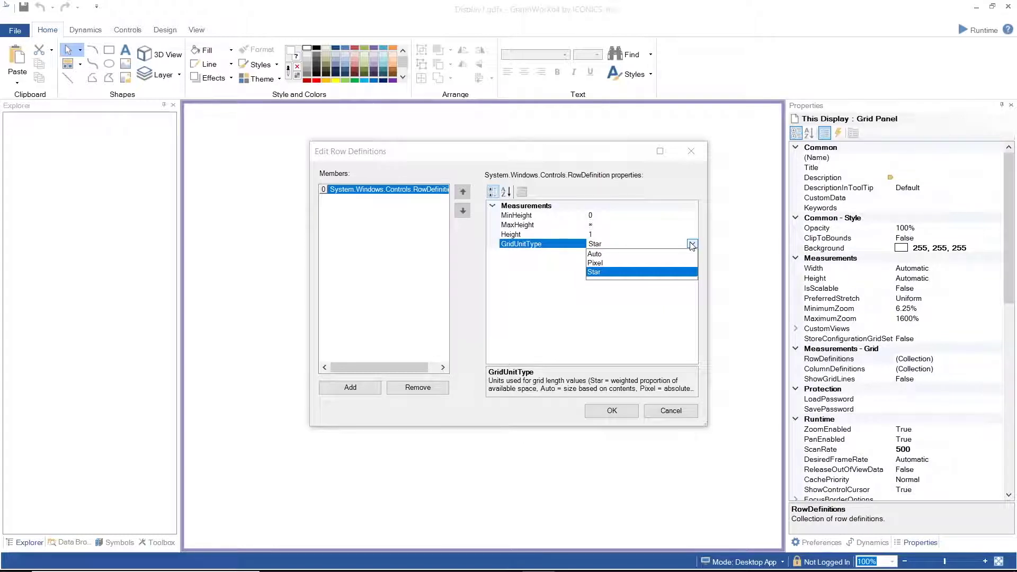
left_click(614, 418)
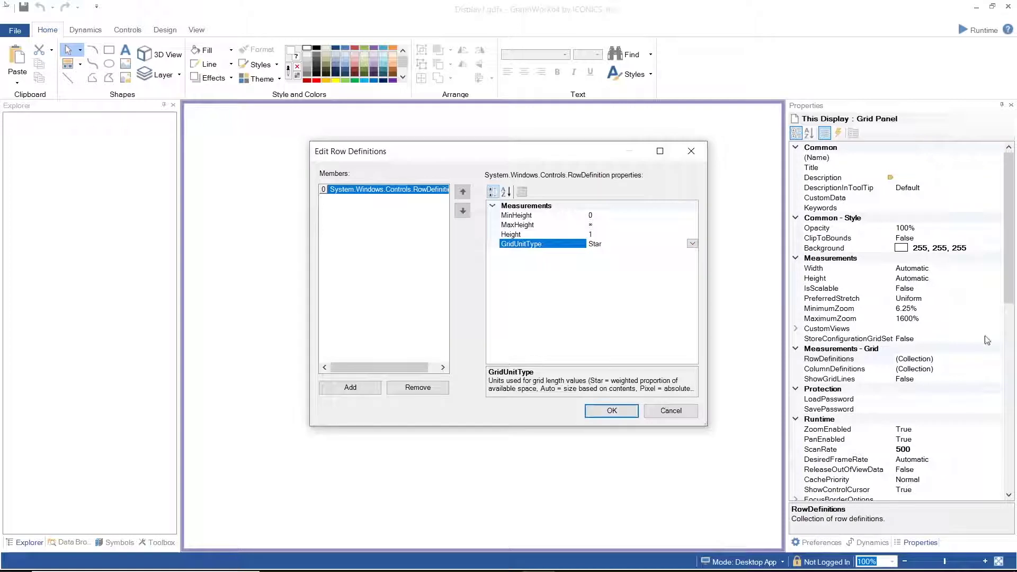
left_click(671, 411)
Step: Set the grid panel's ShowGridLines property to True
left_click(977, 379)
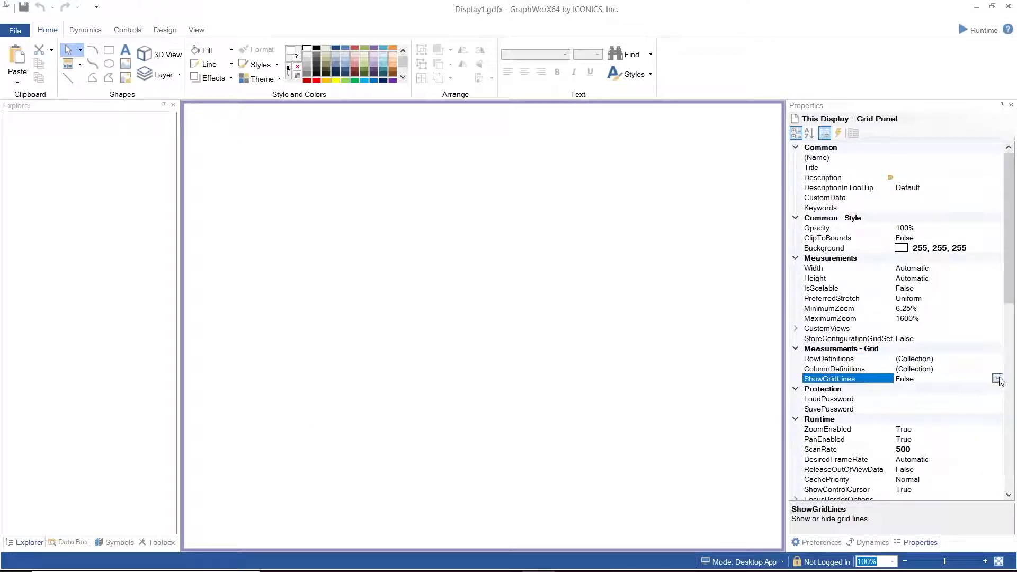
left_click(998, 378)
left_click(955, 388)
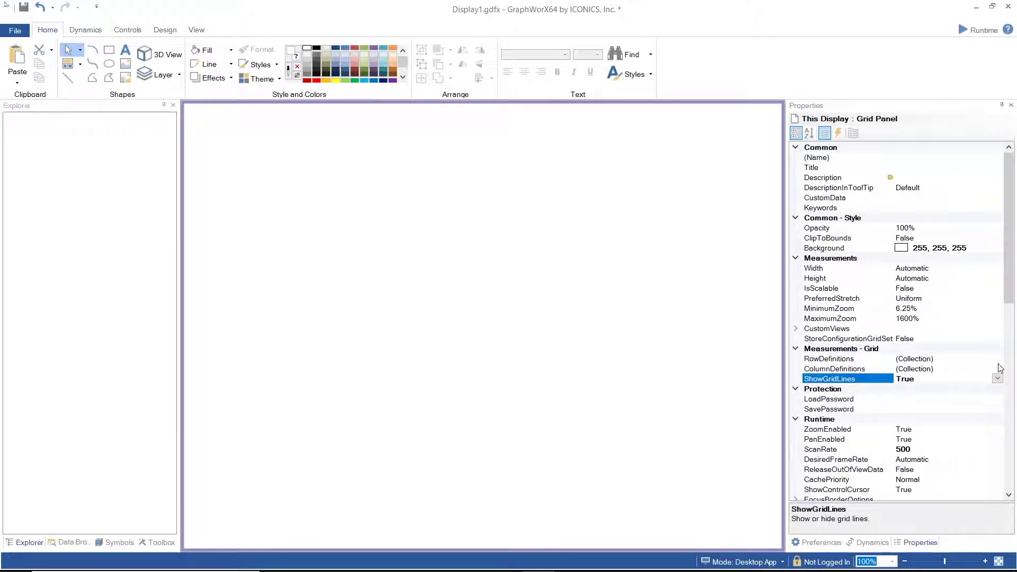
Step: Add three row definitions so the grid has four rows
left_click(999, 360)
left_click(998, 359)
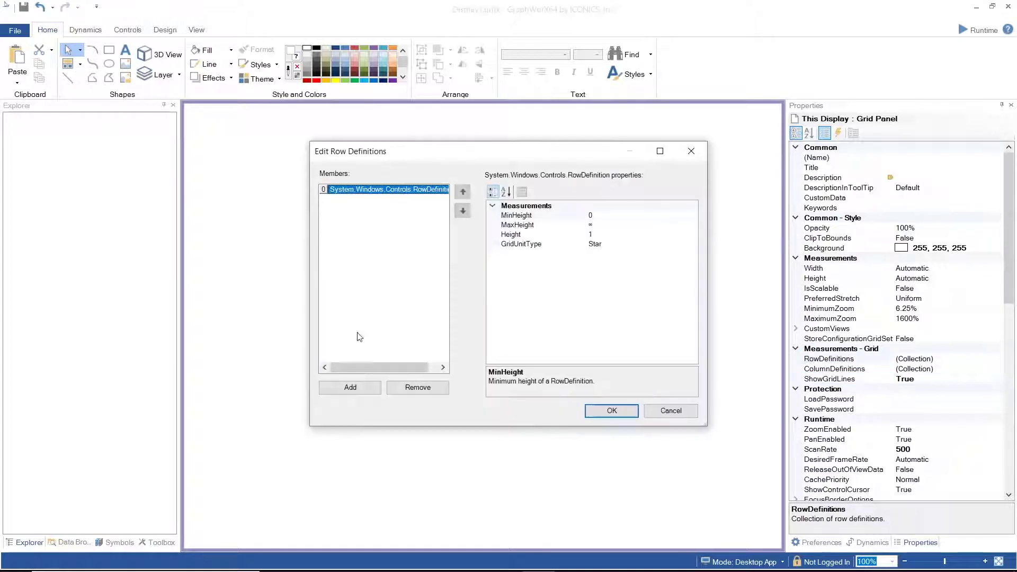
left_click(350, 387)
left_click(350, 387)
left_click(350, 387)
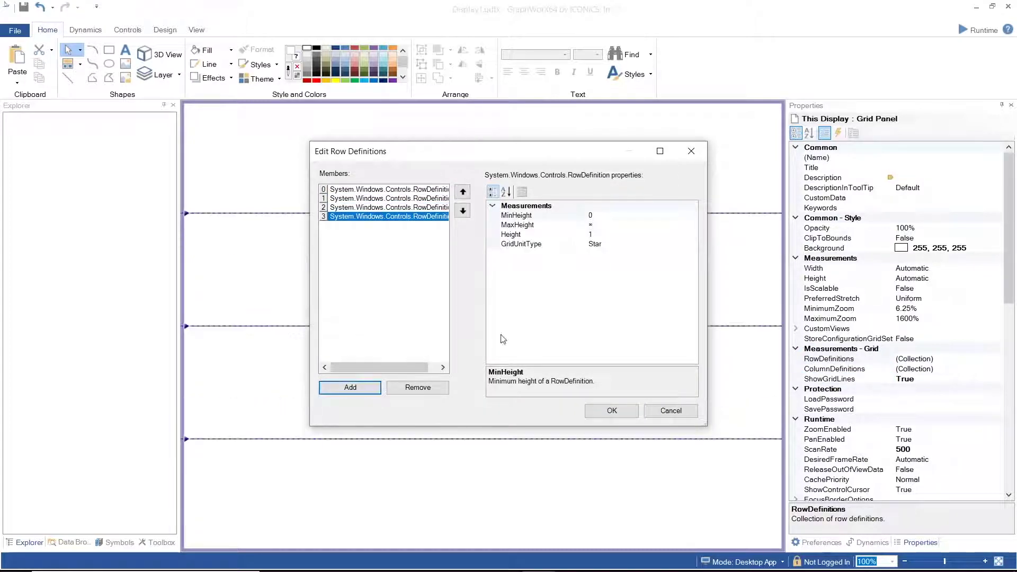
left_click(418, 207)
left_click(419, 198)
left_click(423, 189)
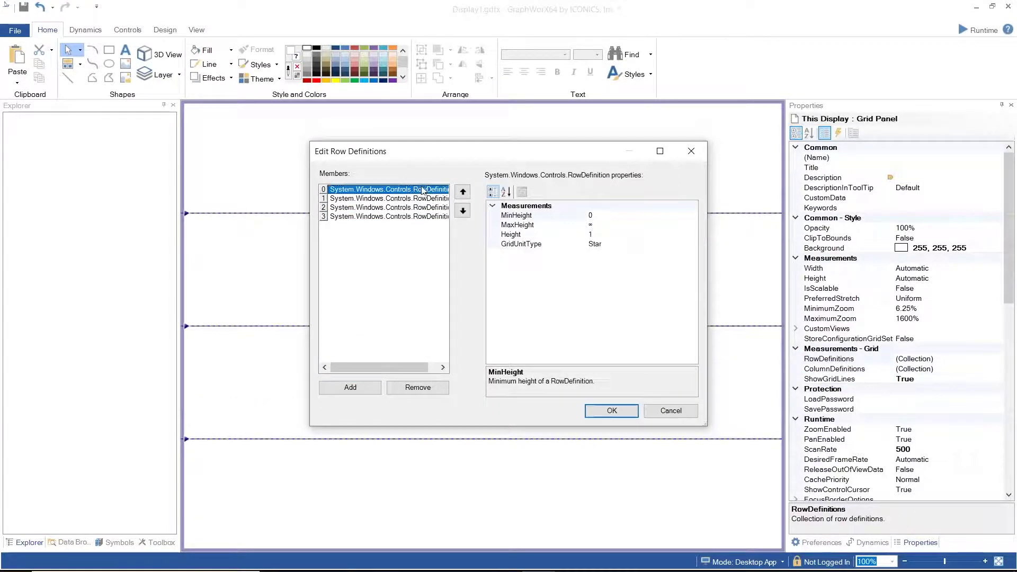
left_click(610, 410)
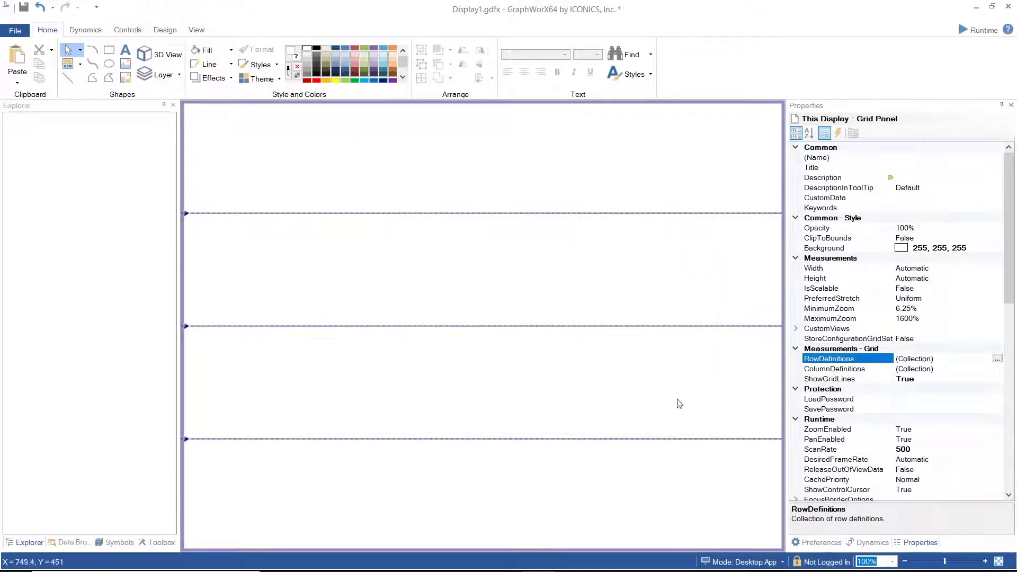
Step: Set the first row's GridUnitType to Pixel and MinHeight to 100
left_click(997, 359)
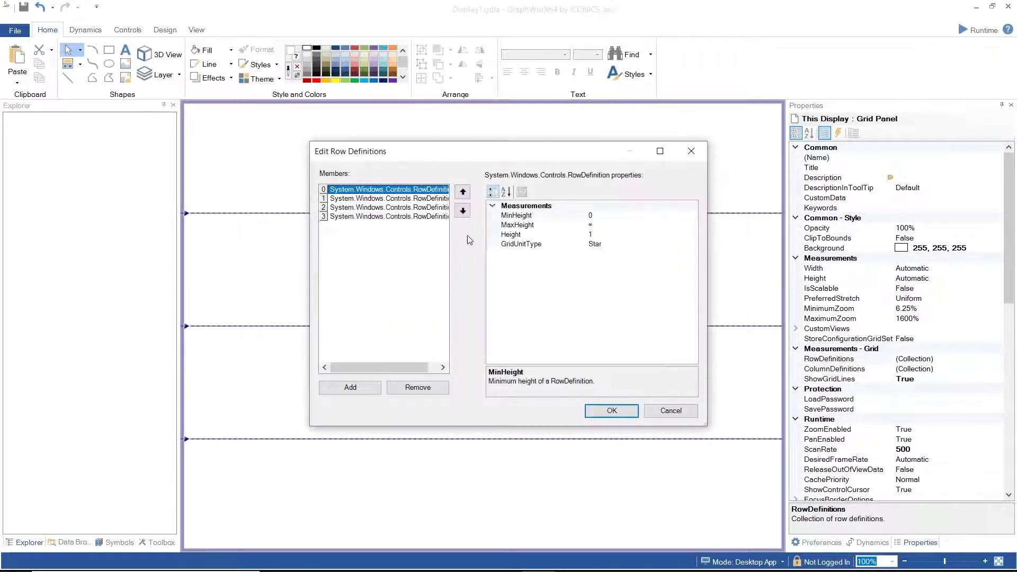
left_click(617, 244)
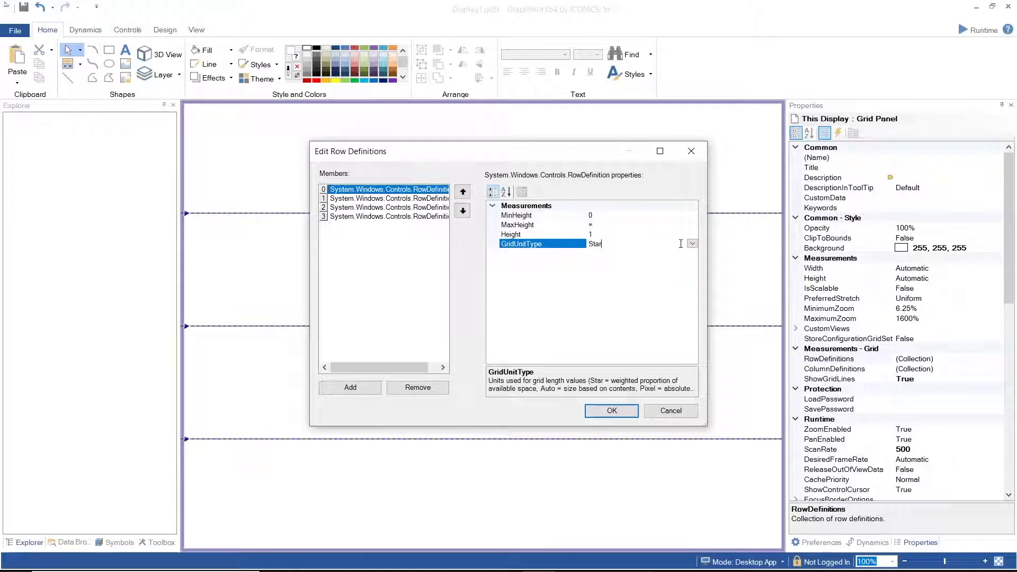
left_click(693, 243)
left_click(664, 262)
left_click(621, 214)
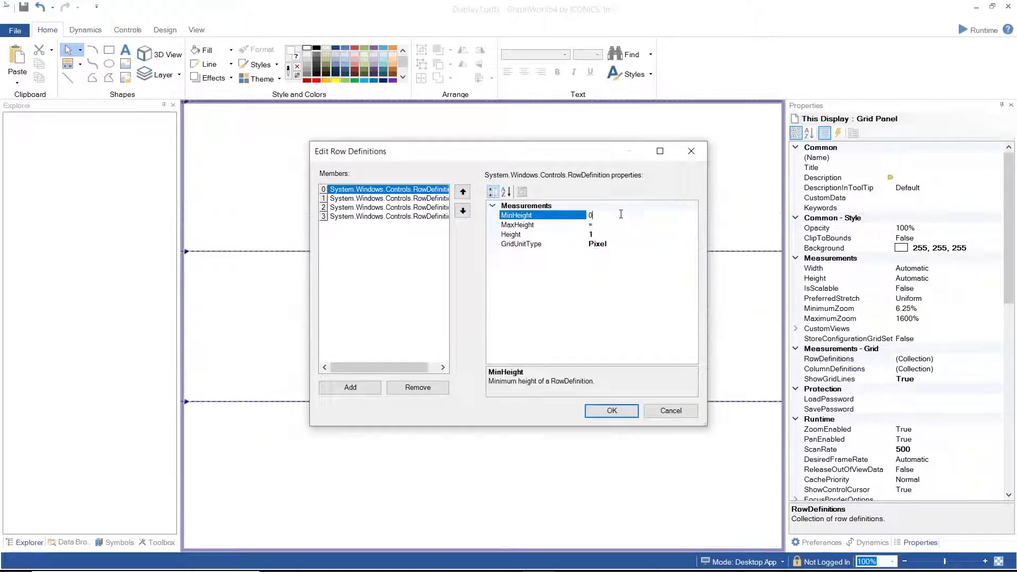
key("BackSpace")
type("100")
left_click(611, 411)
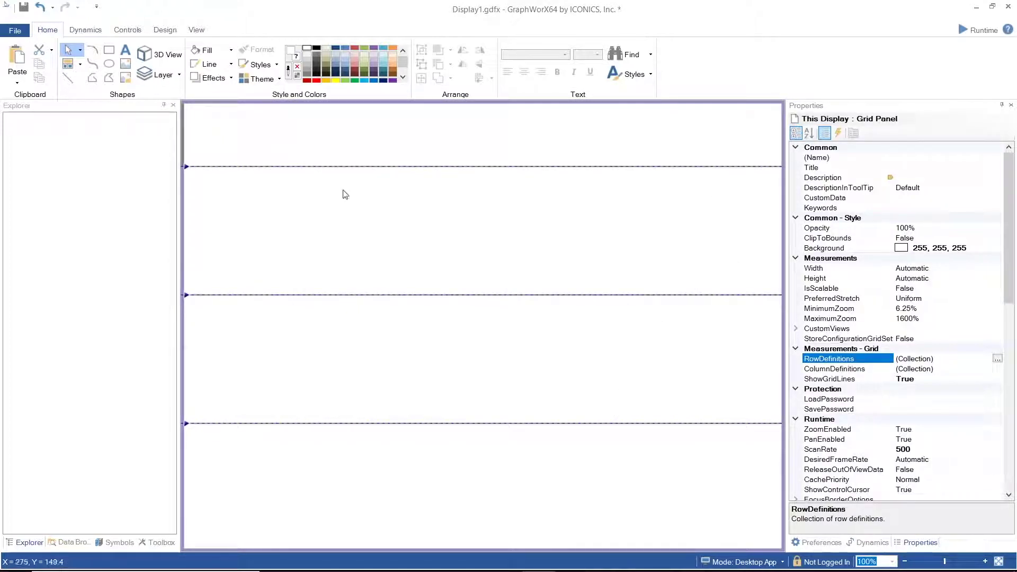
left_click(123, 69)
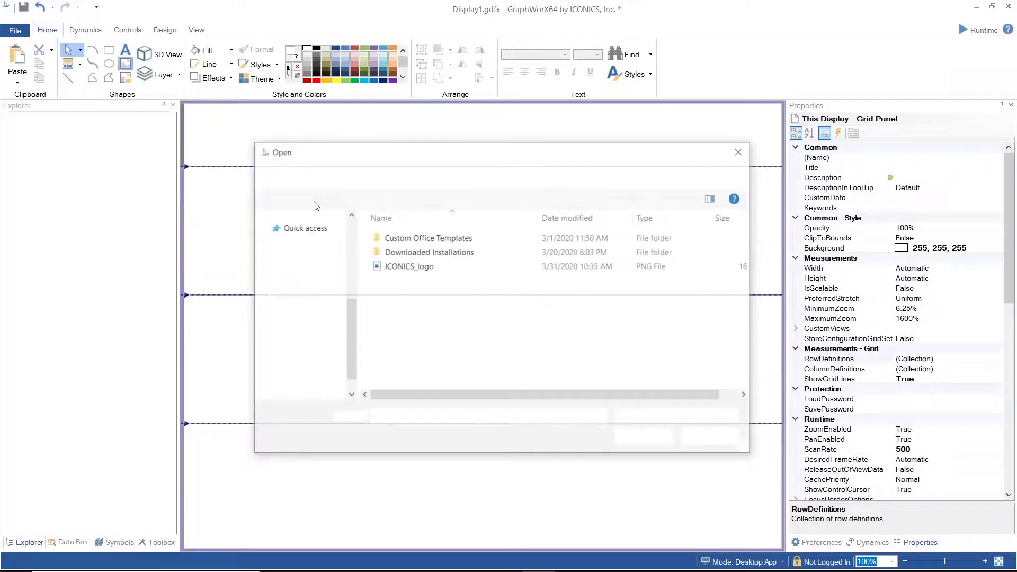
Step: Insert the ICONICS_logo image file into a grid row
left_click(403, 266)
left_click(645, 437)
left_click(356, 175)
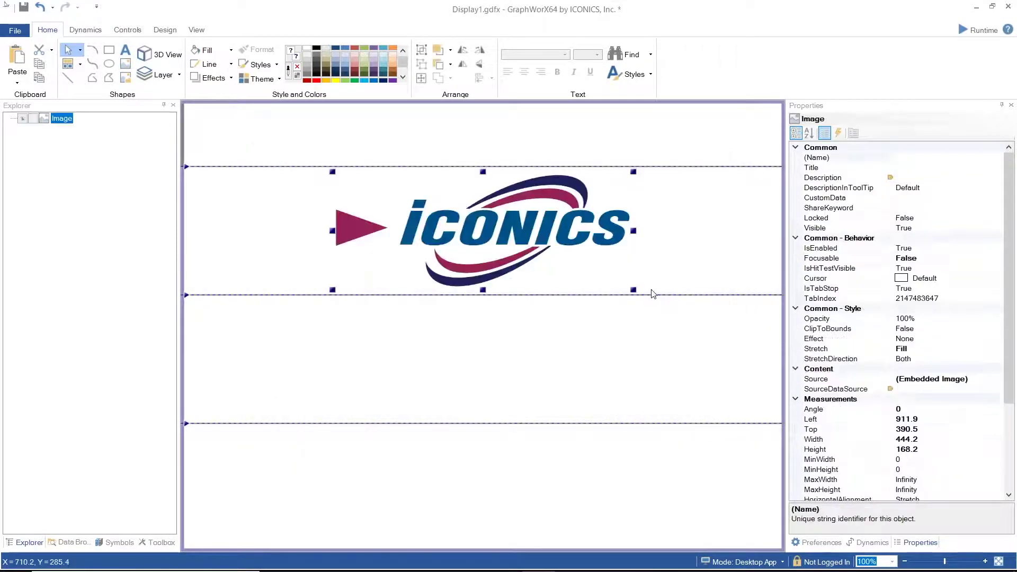
Step: Set the second row's GridUnitType to Auto so it sizes to its content
left_click(994, 358)
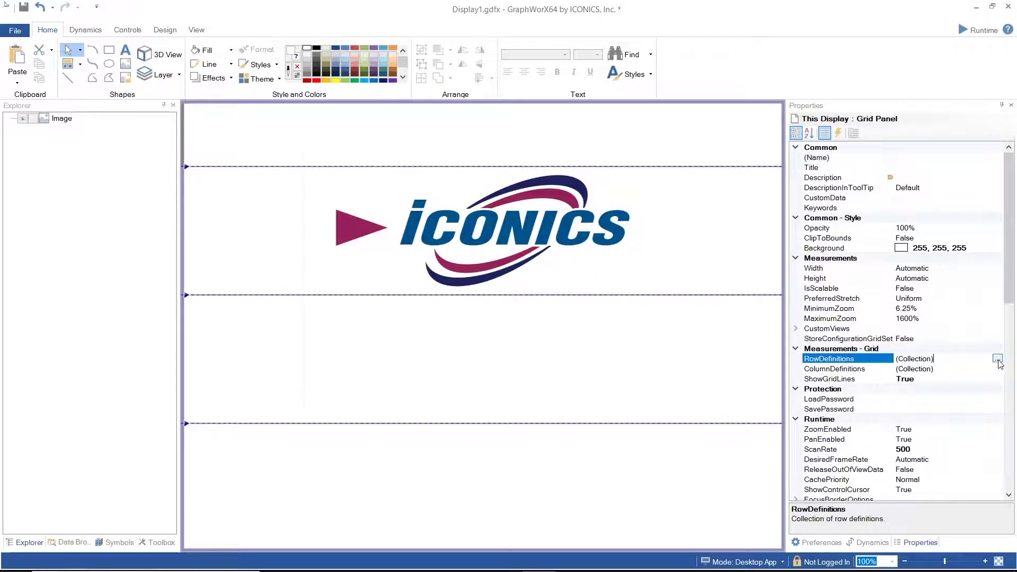
left_click(996, 359)
left_click(416, 198)
left_click(638, 244)
left_click(603, 254)
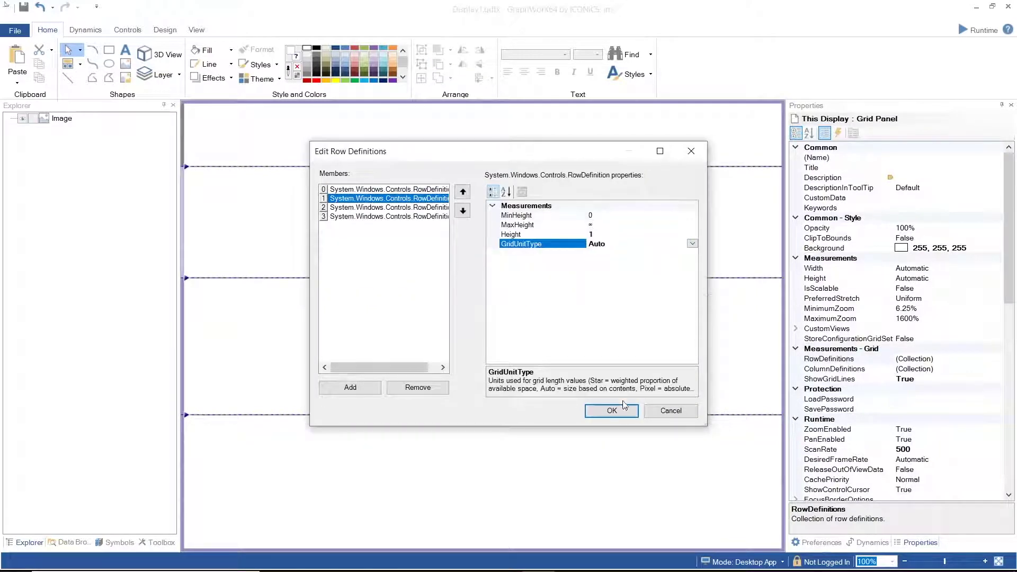
left_click(611, 410)
Step: Resize the ICONICS logo taller, to about 380 × 229
left_click(591, 249)
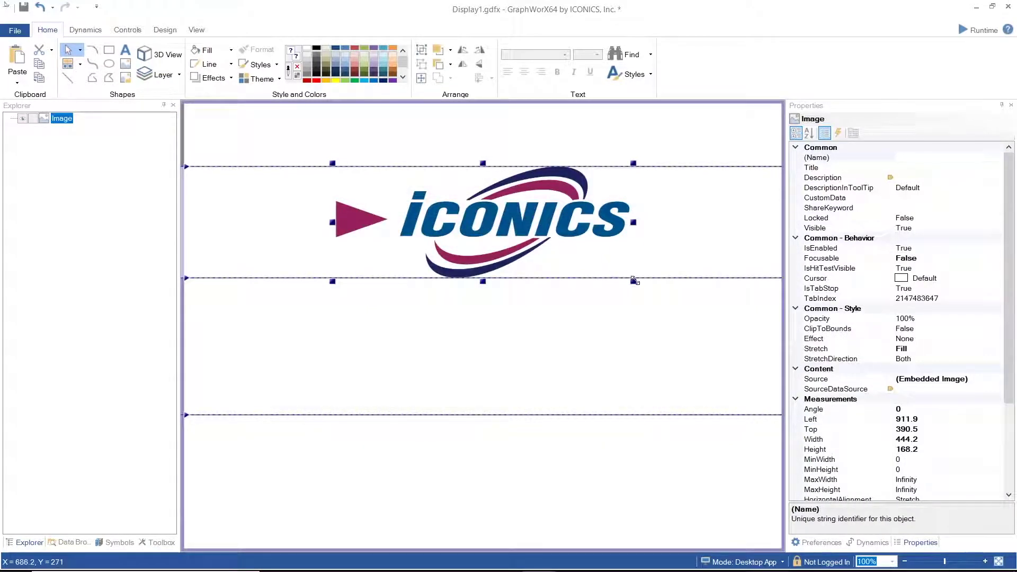
left_click_drag(634, 281, 612, 333)
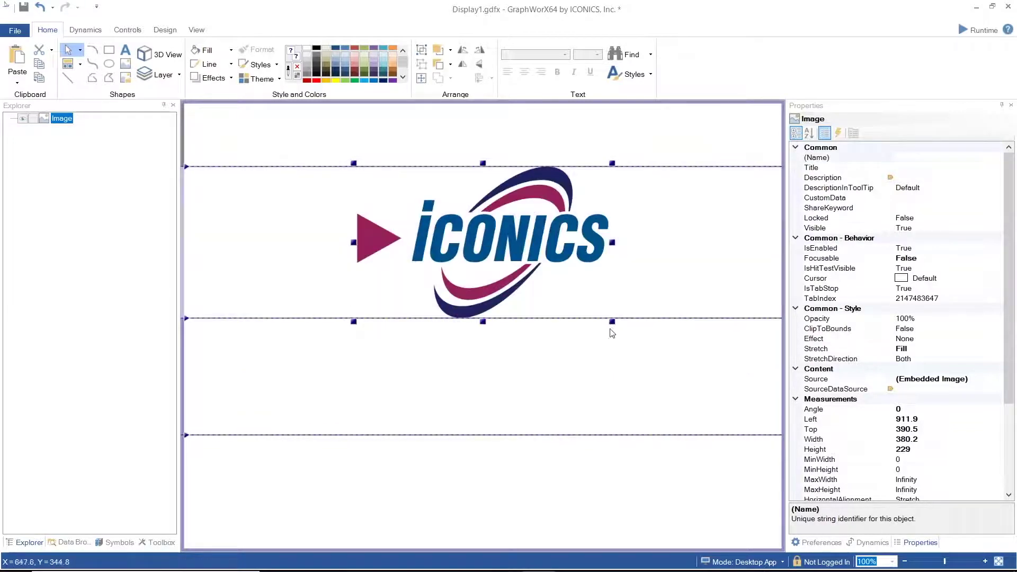
left_click(625, 389)
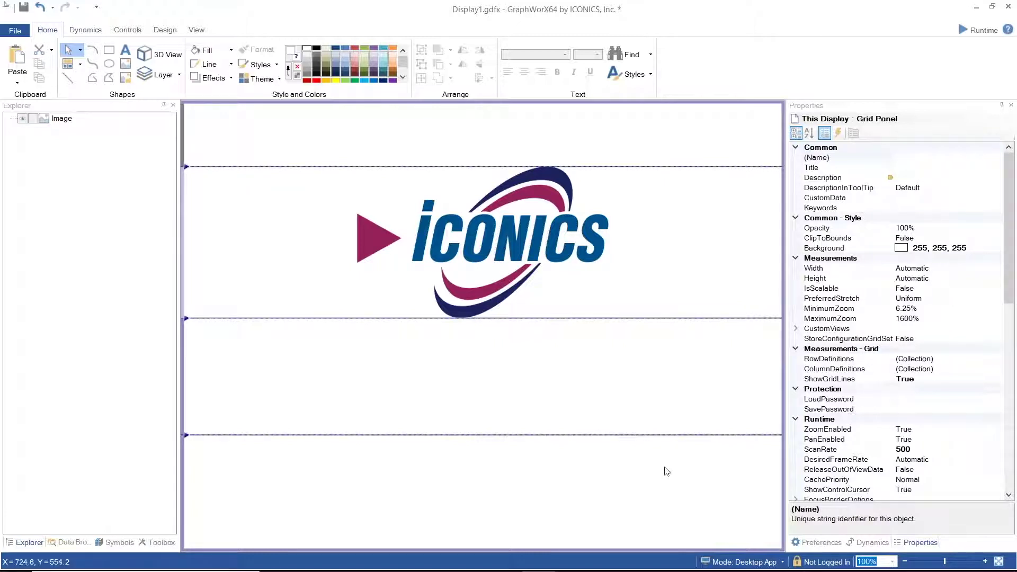
Step: Edit the third row's Height value in the RowDefinitions editor and apply it
left_click(977, 361)
left_click(997, 359)
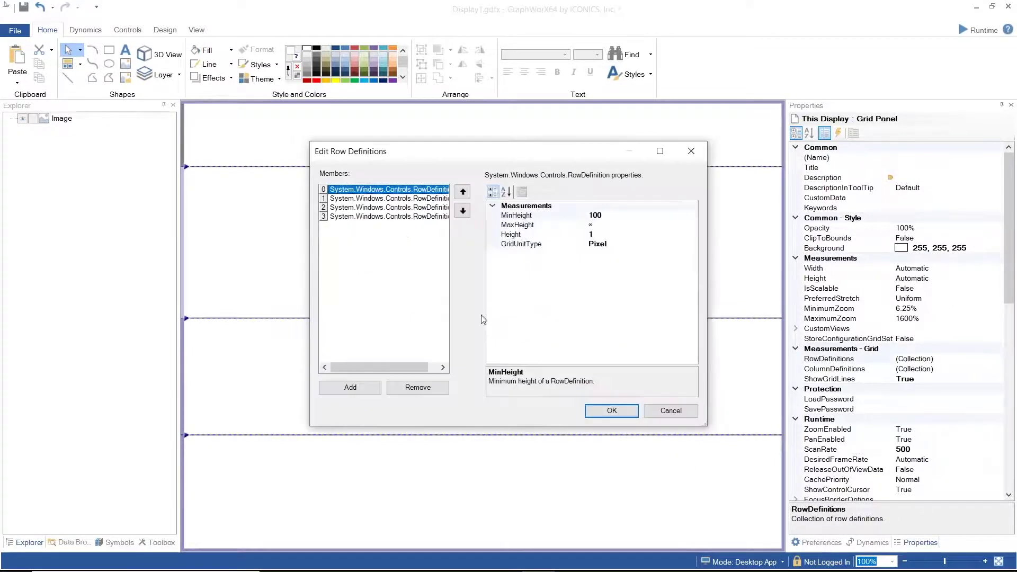
left_click(389, 207)
left_click(619, 233)
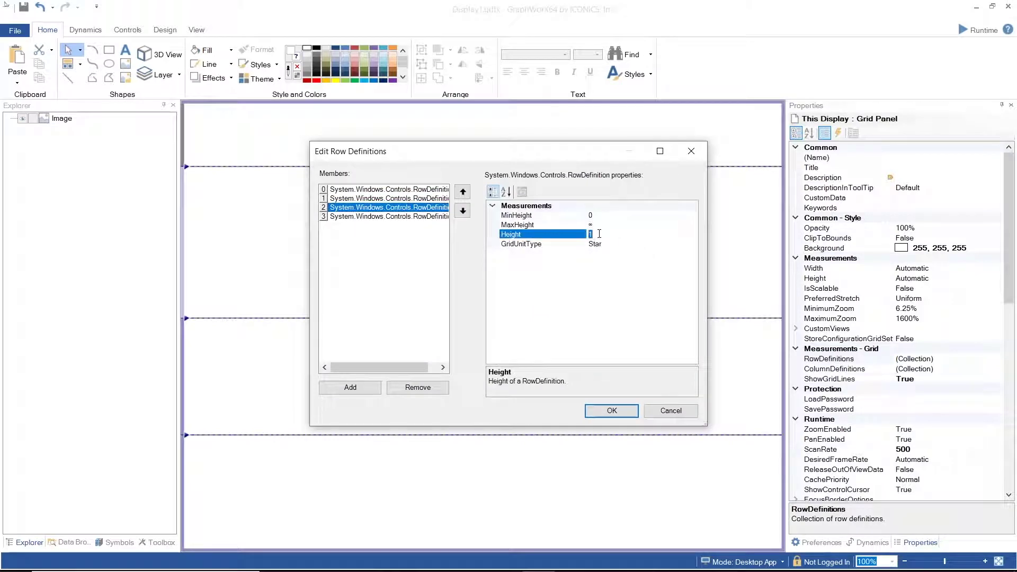
left_click(614, 411)
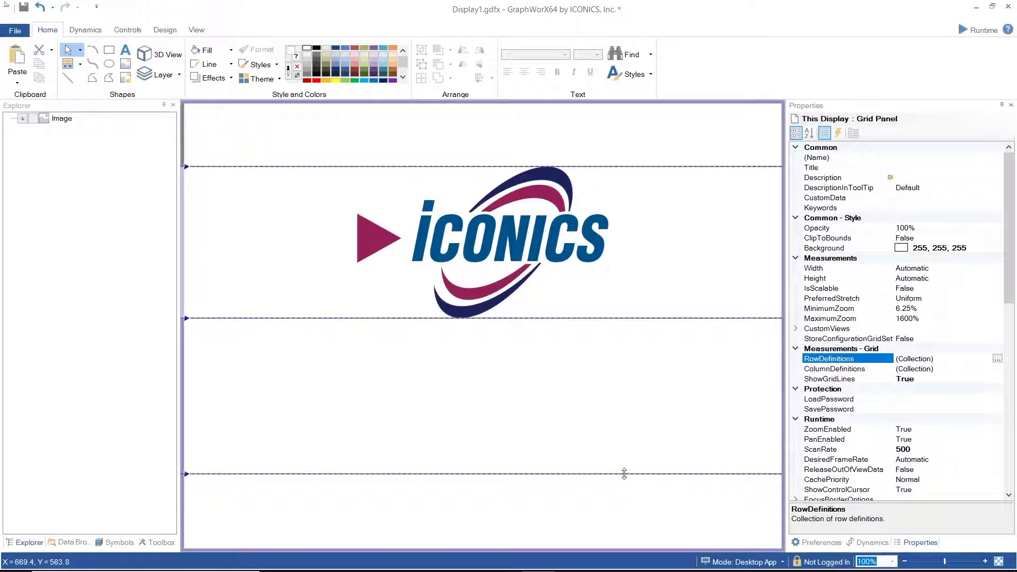
Step: Drag the lower row boundaries on the canvas to resize the bottom rows
left_click_drag(624, 473, 609, 433)
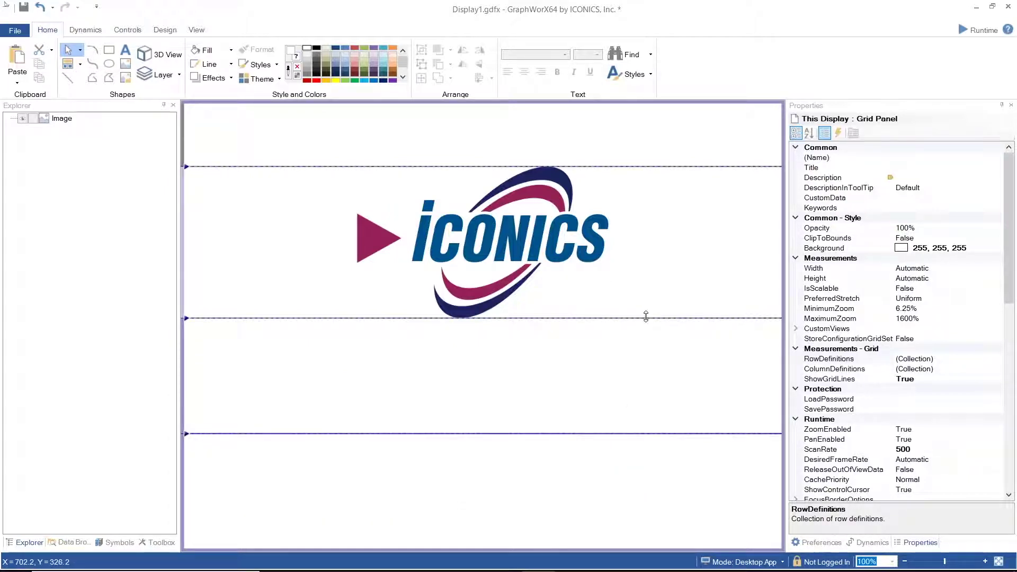
left_click_drag(645, 317, 643, 379)
left_click_drag(664, 172, 663, 260)
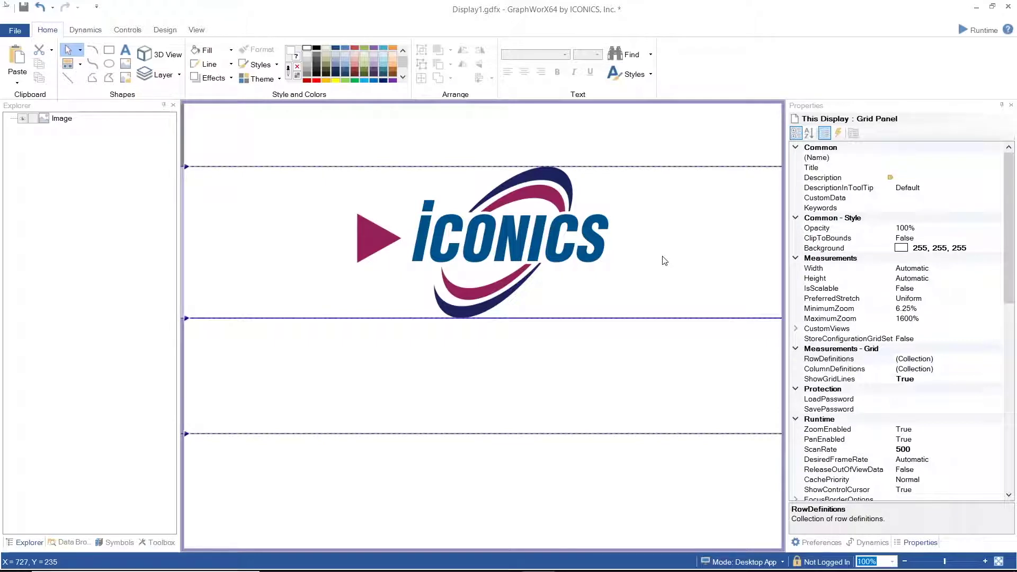
left_click(508, 249)
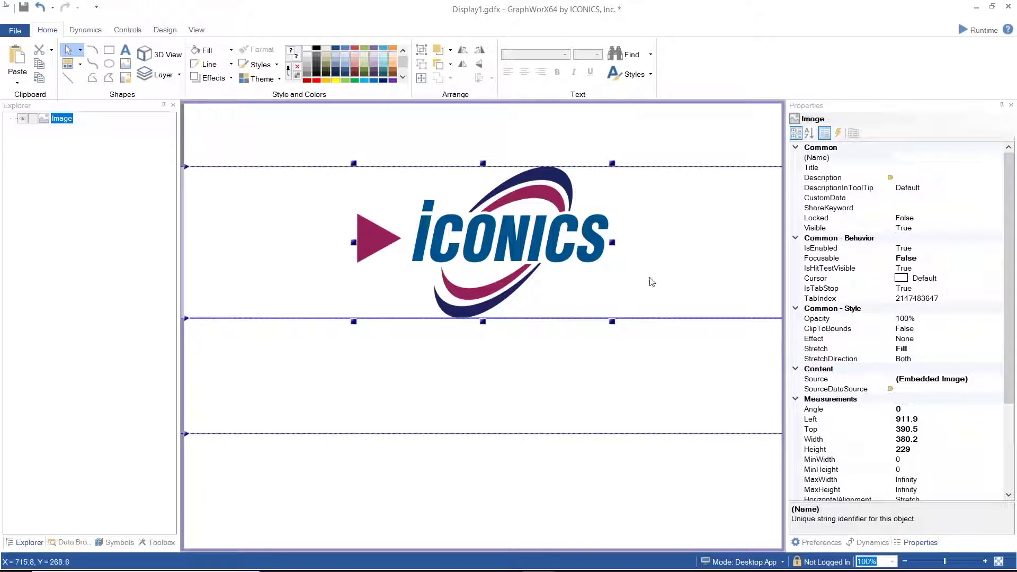
scroll(910, 343, "down", 4)
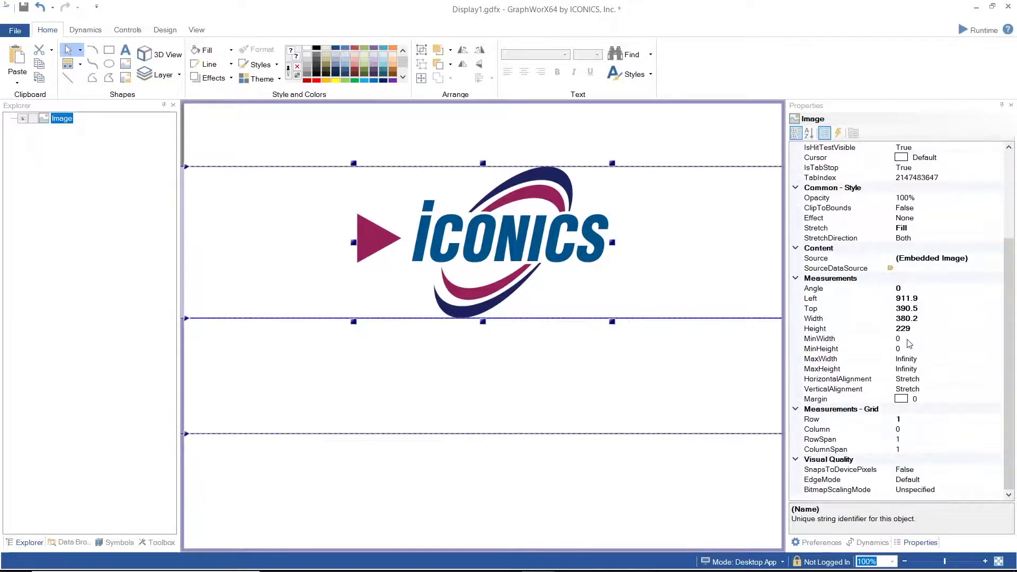
left_click(943, 382)
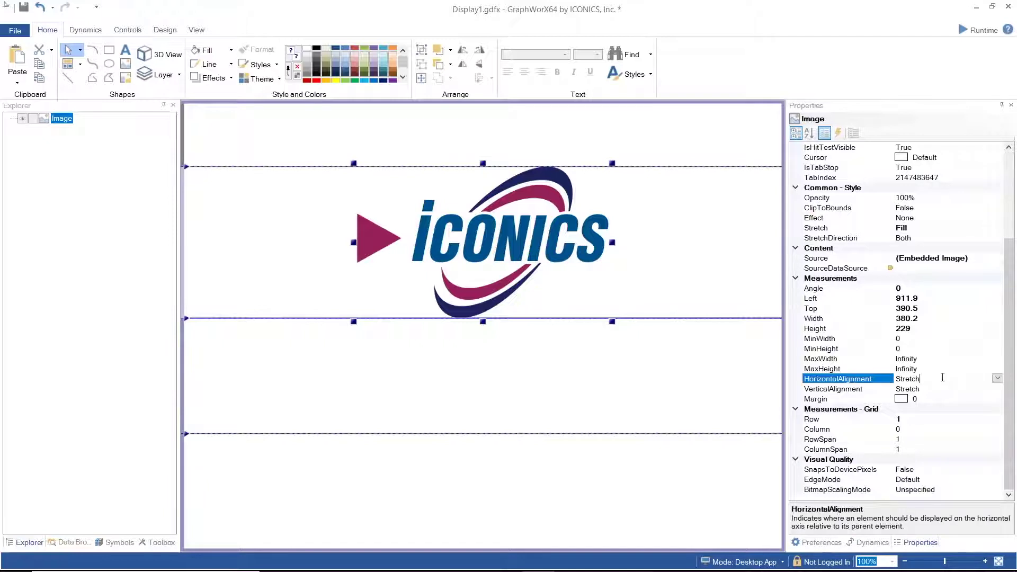
left_click(947, 389)
left_click(983, 378)
left_click(997, 378)
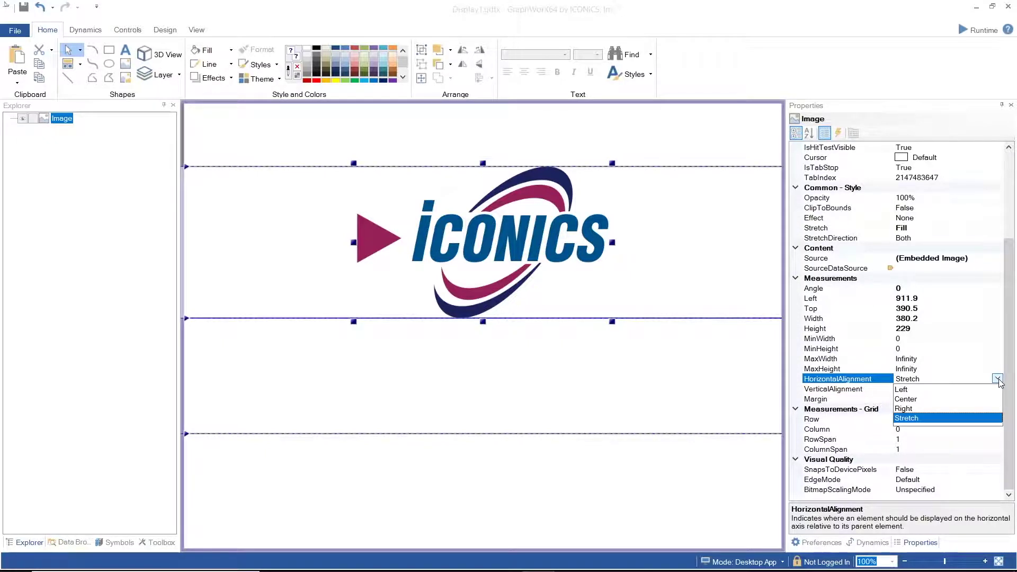
key("Escape")
key("Escape")
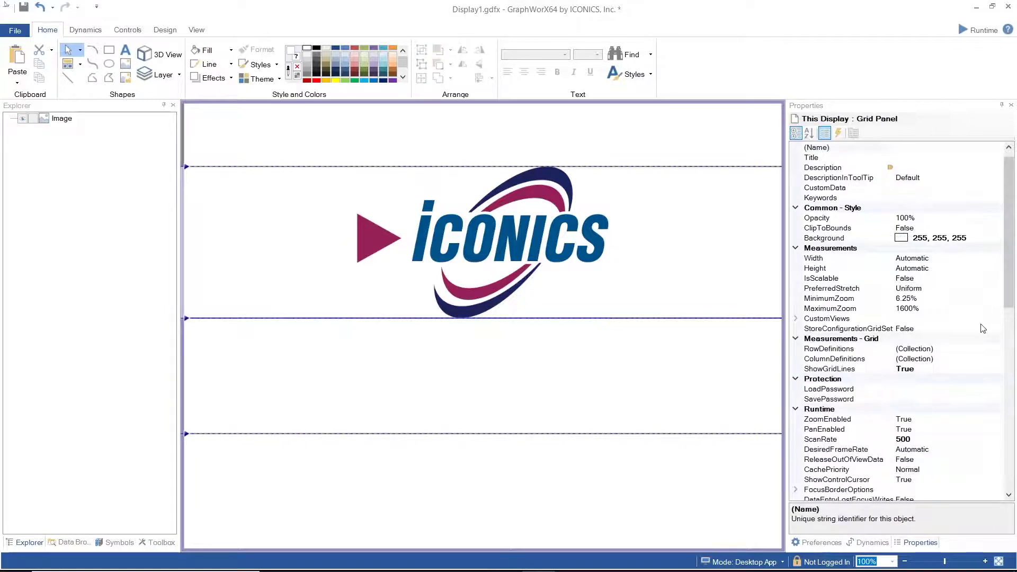
left_click(992, 358)
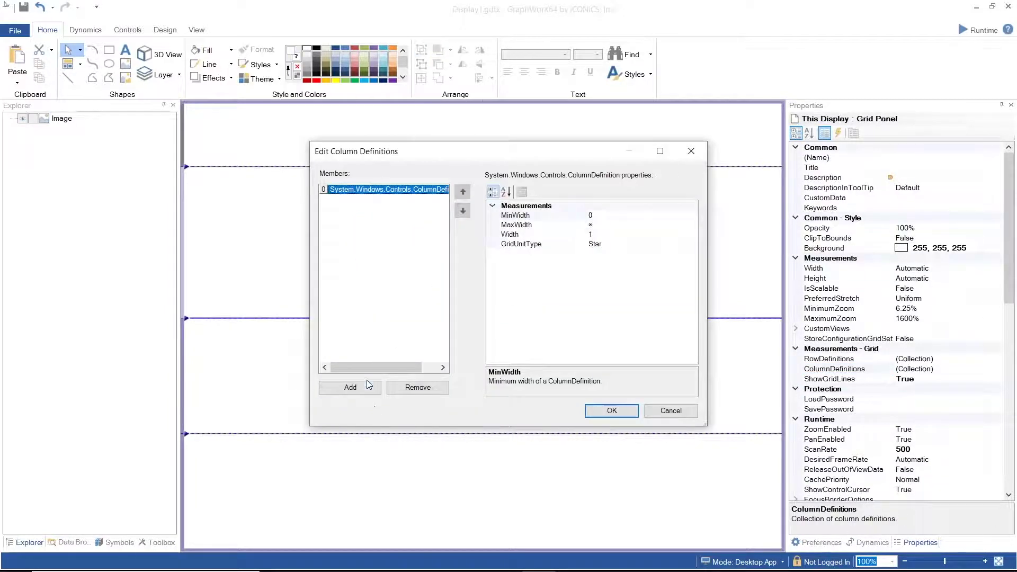
Step: Make the grid three columns and paste two logo copies into the top-middle and top-right cells
left_click(350, 387)
left_click(350, 388)
left_click(610, 406)
left_click(432, 310)
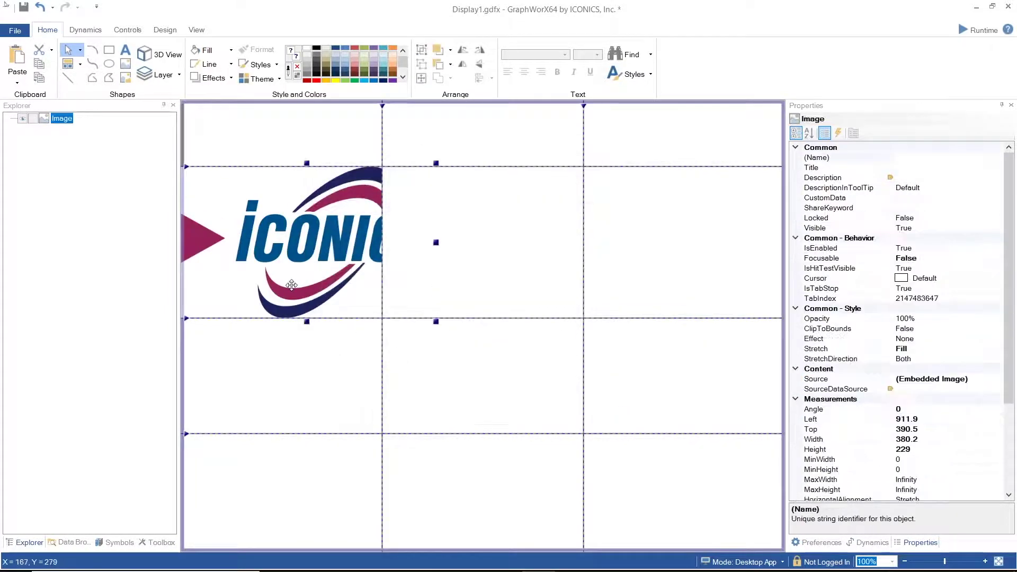
key("ctrl+c")
key("ctrl+v")
left_click(659, 135)
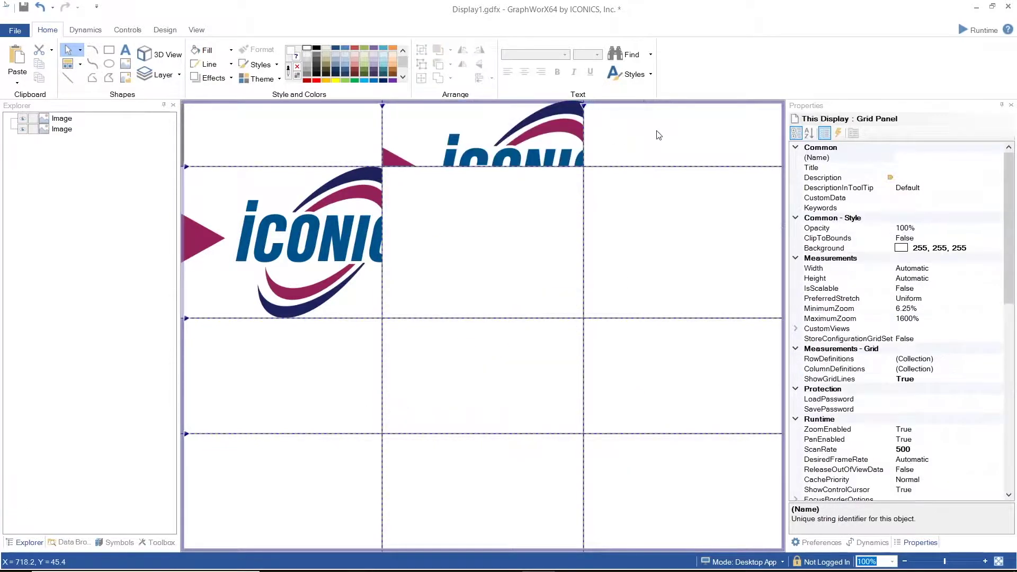
key("ctrl+v")
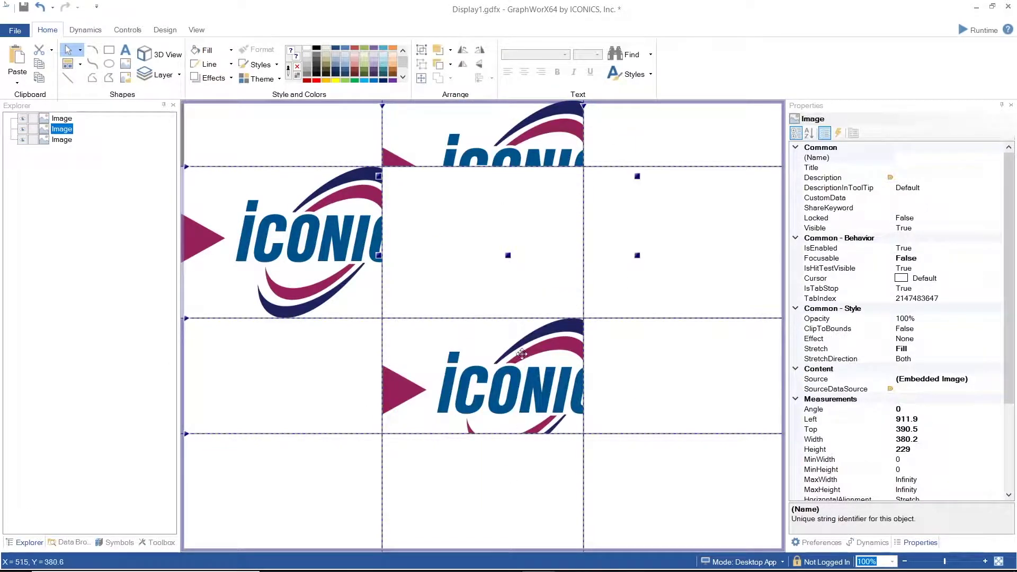
left_click_drag(504, 323, 680, 111)
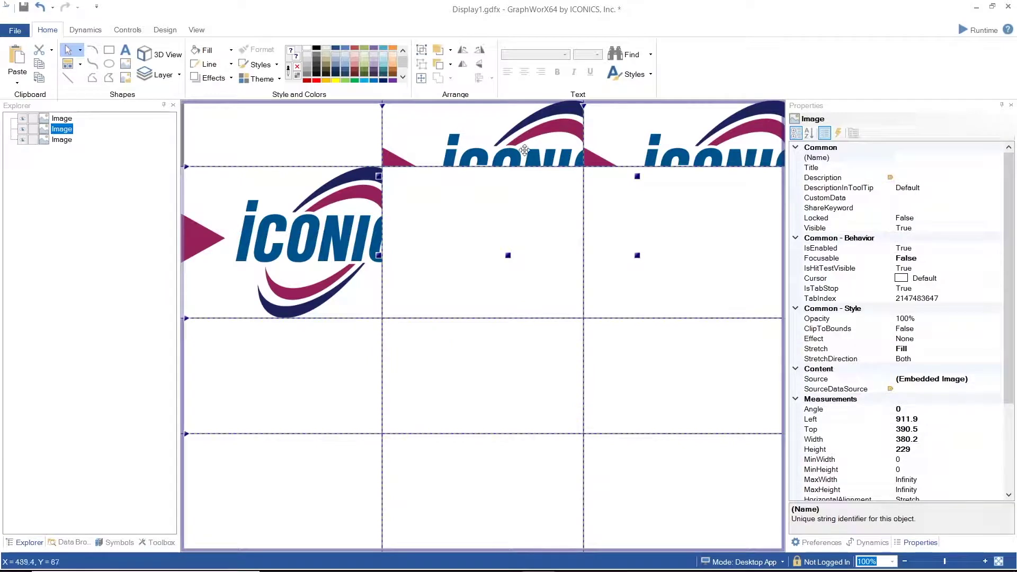
Step: Set the top-middle logo's VerticalAlignment to Center
scroll(982, 383, "down", 4)
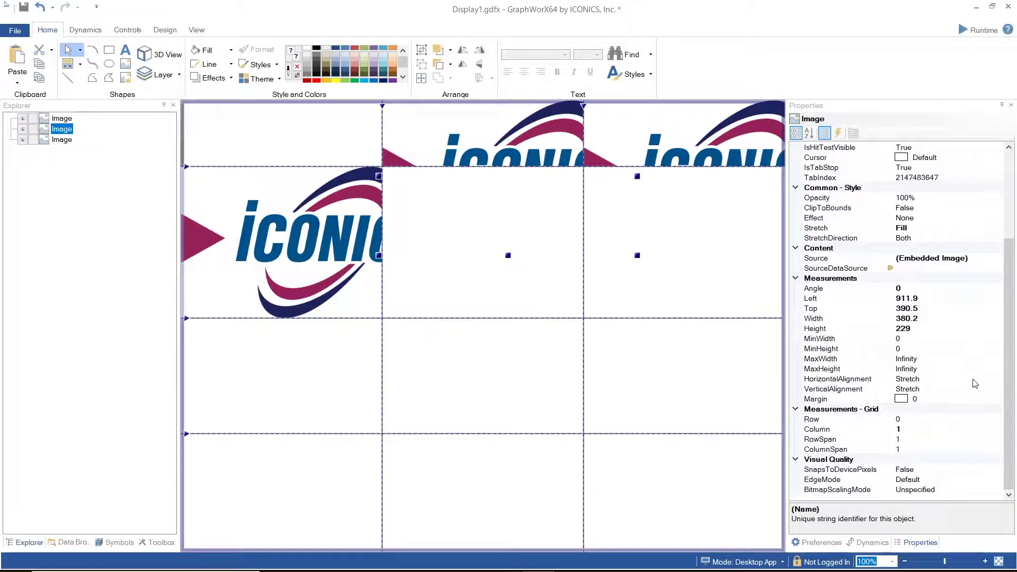
left_click(975, 390)
left_click(997, 388)
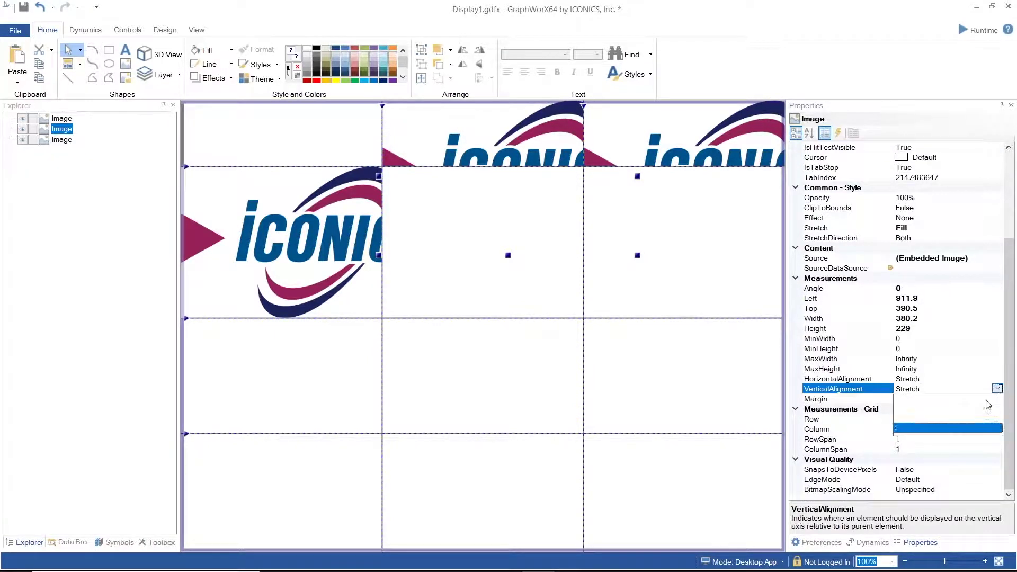
left_click(971, 417)
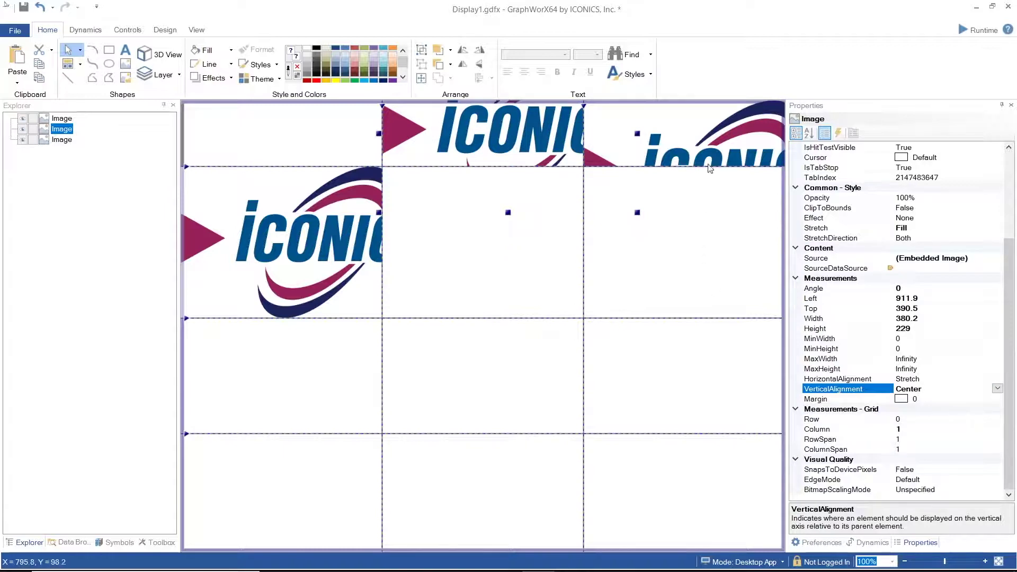
left_click(685, 143)
left_click(523, 139)
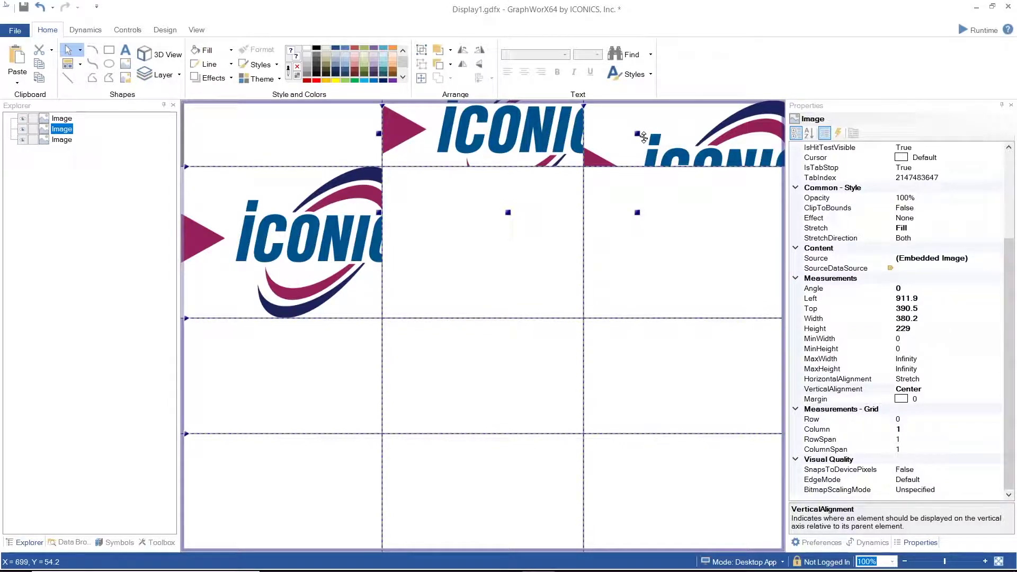
left_click(524, 261)
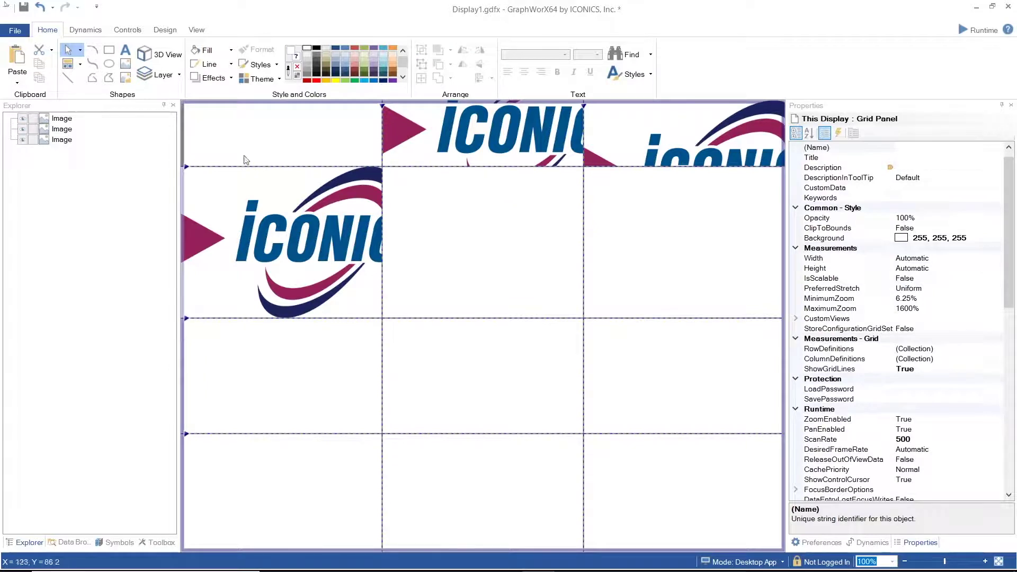
Step: Draw a Grid panel from the Panels gallery over row two's middle cell, about 293.8 × 223.4
left_click(79, 64)
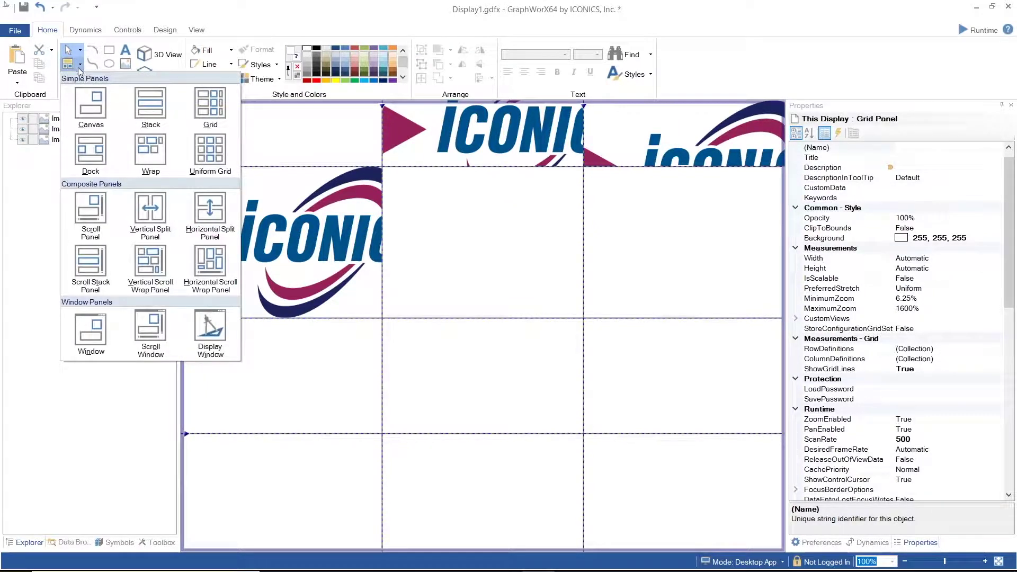
left_click(196, 115)
left_click_drag(387, 170, 581, 314)
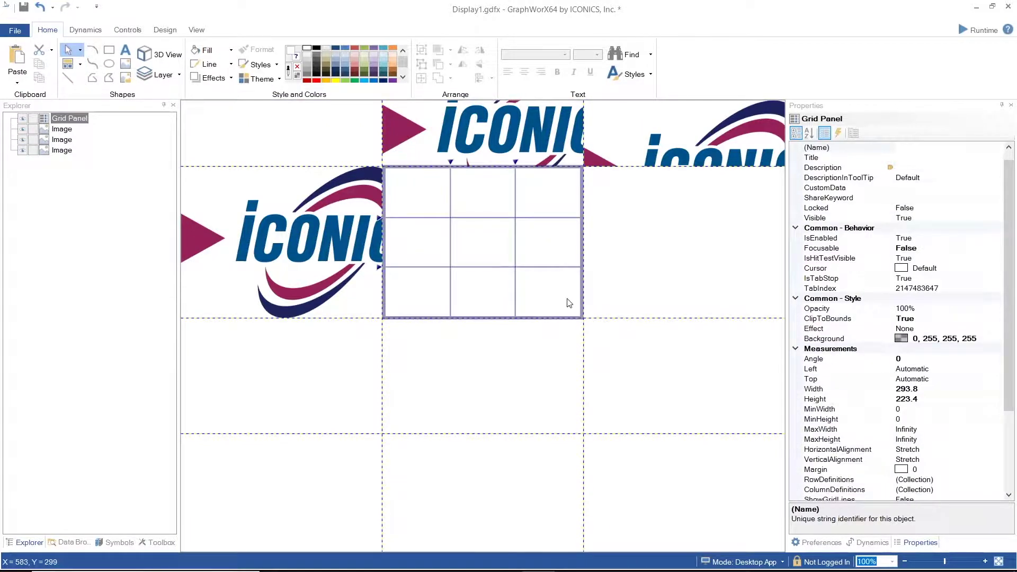